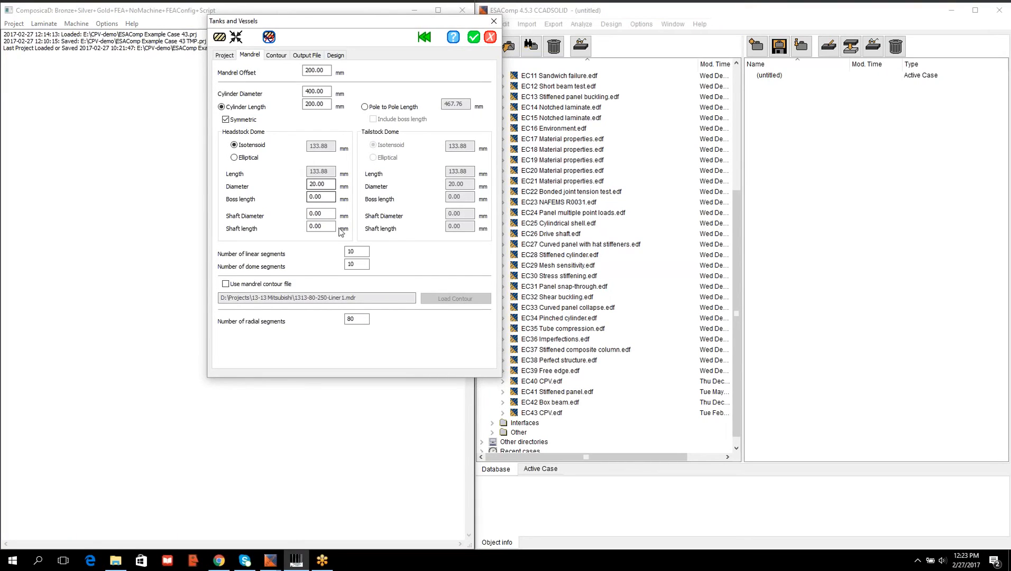
Set the mandrel's number of linear segments and number of dome segments to 100 each, and recalculate all of the lamina
left_click(354, 251)
type("0")
key("Tab")
type("0")
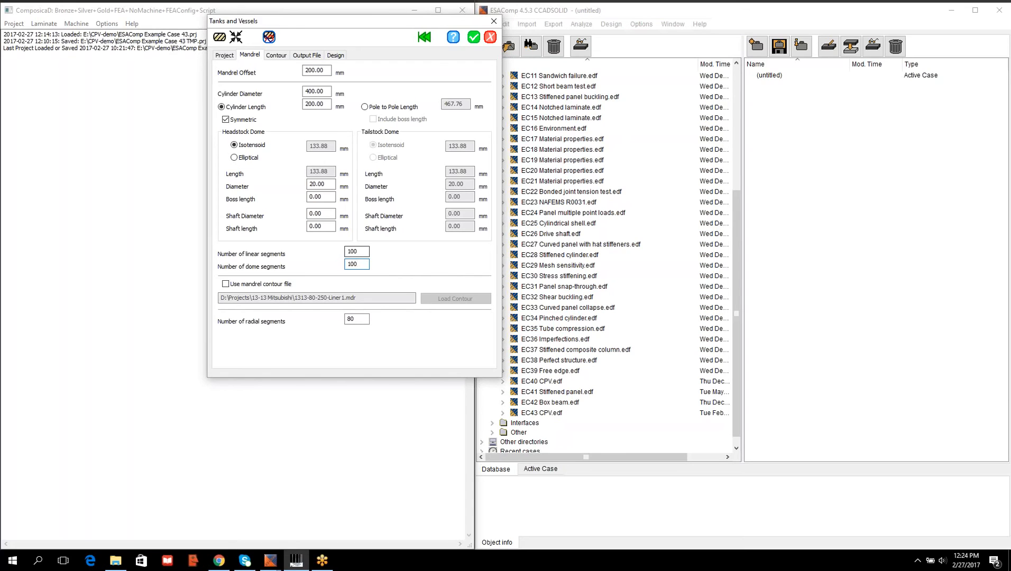
left_click(474, 37)
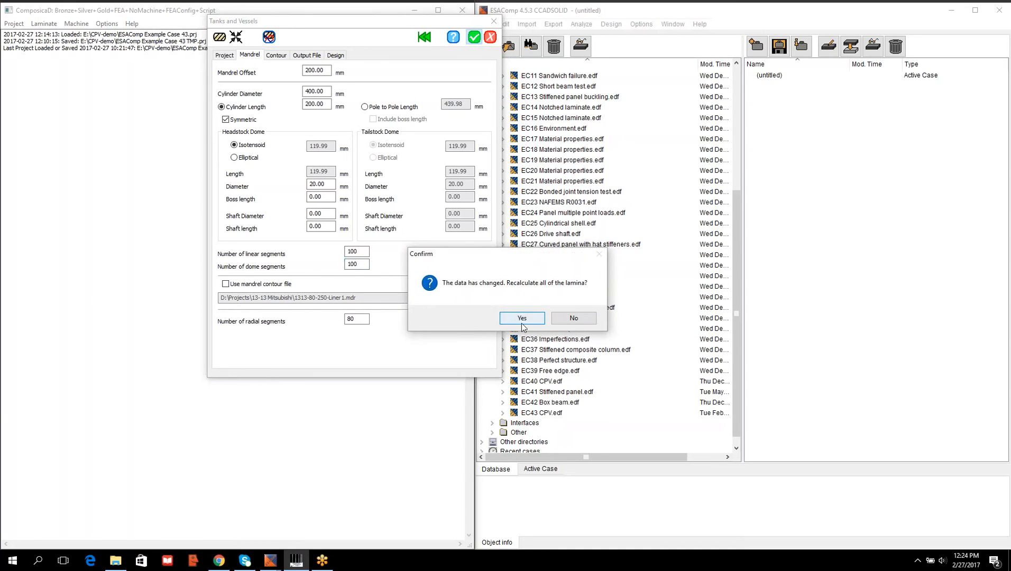
left_click(522, 317)
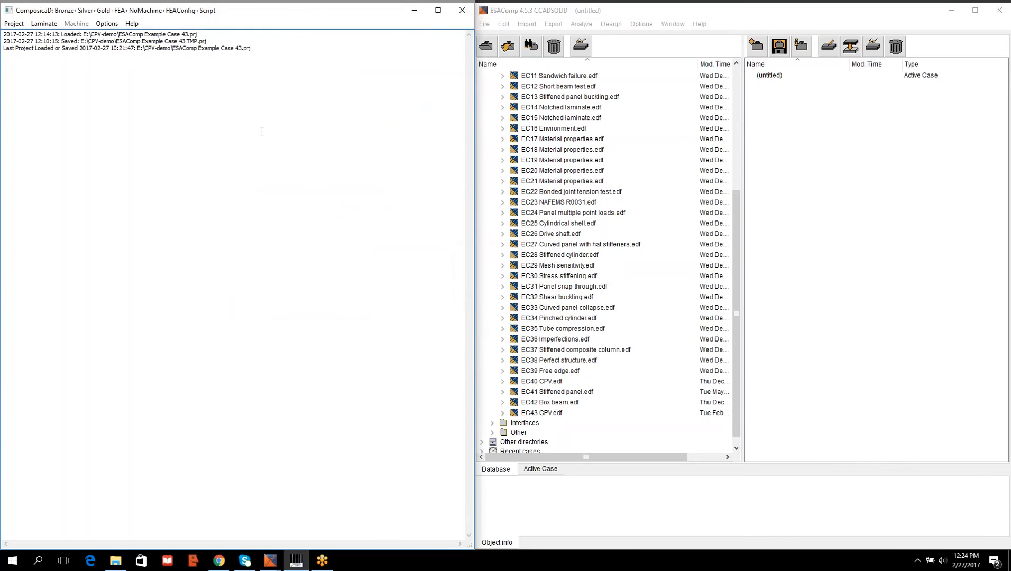
Open the laminate table and plot the laminate cross section for only the headstock with dots
left_click(53, 27)
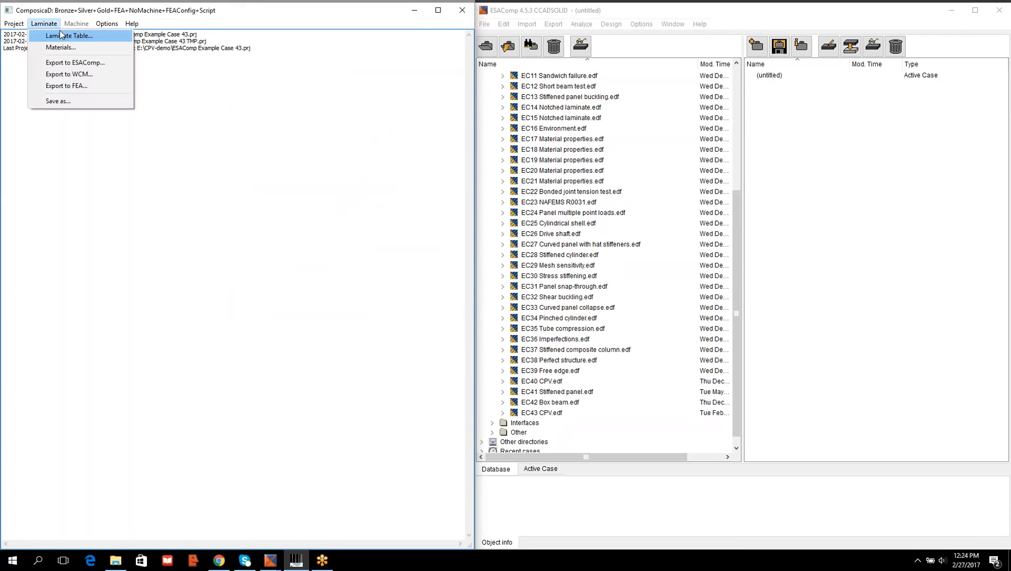
left_click(60, 33)
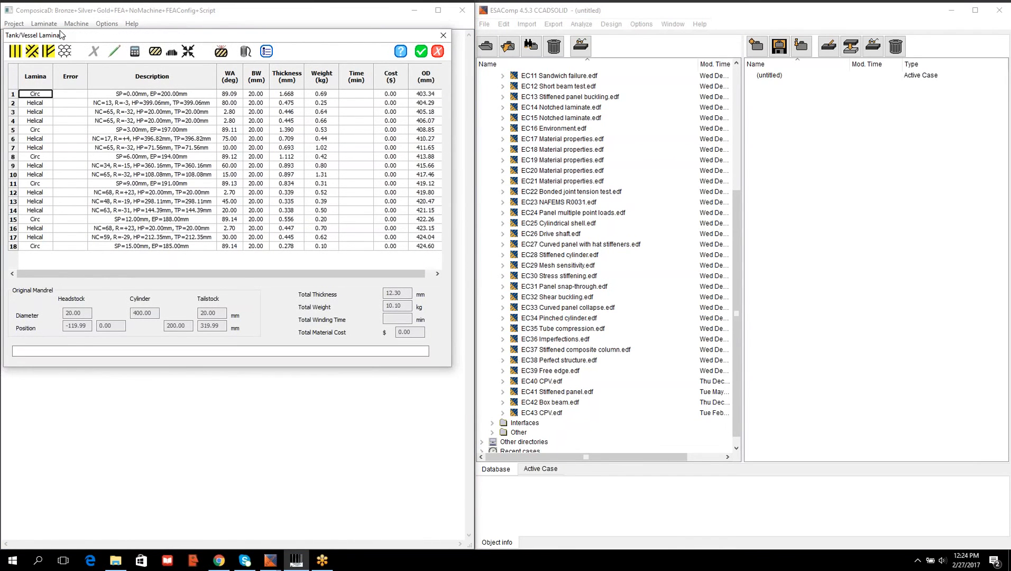
left_click(172, 51)
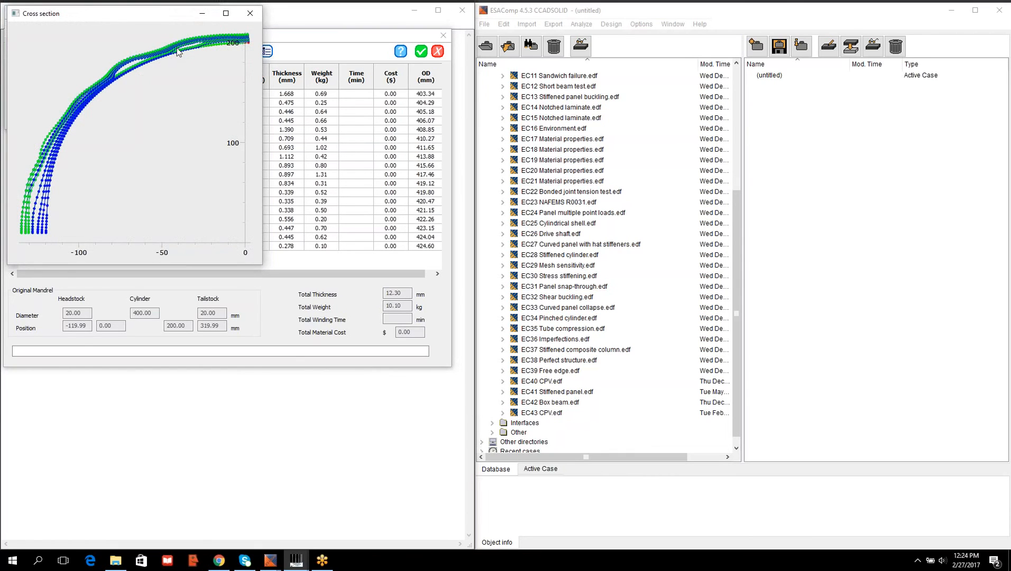
left_click(250, 13)
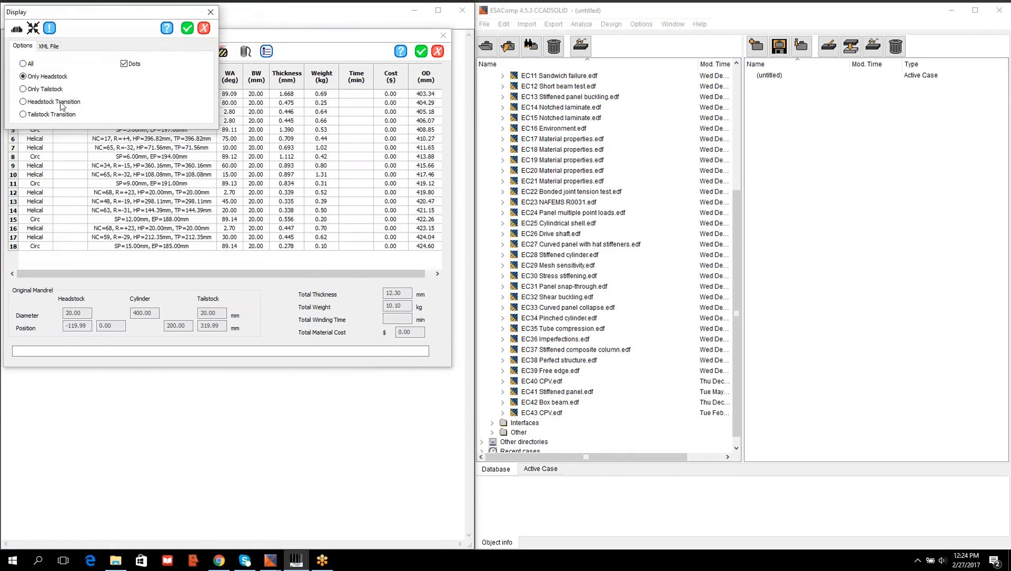
Examine the enlarged cross-section plot of the headstock transition, and close the plot and the laminate table
left_click(187, 27)
left_click(228, 13)
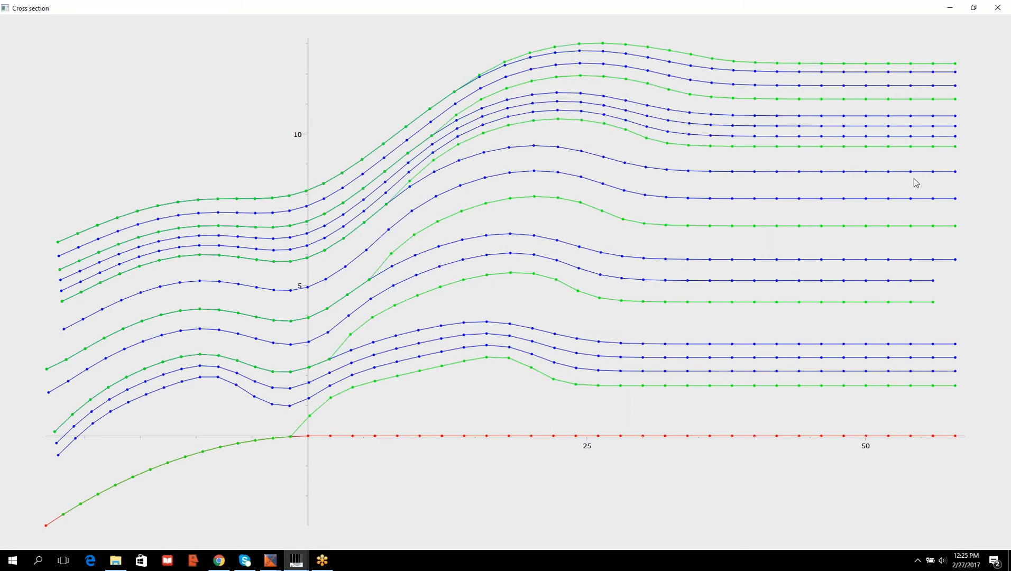
left_click(996, 9)
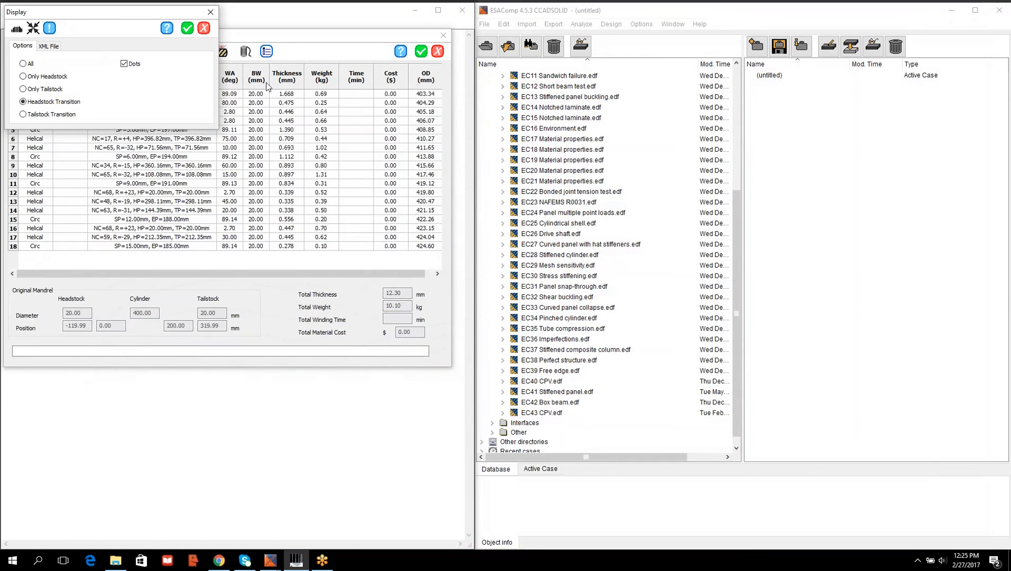
left_click(204, 28)
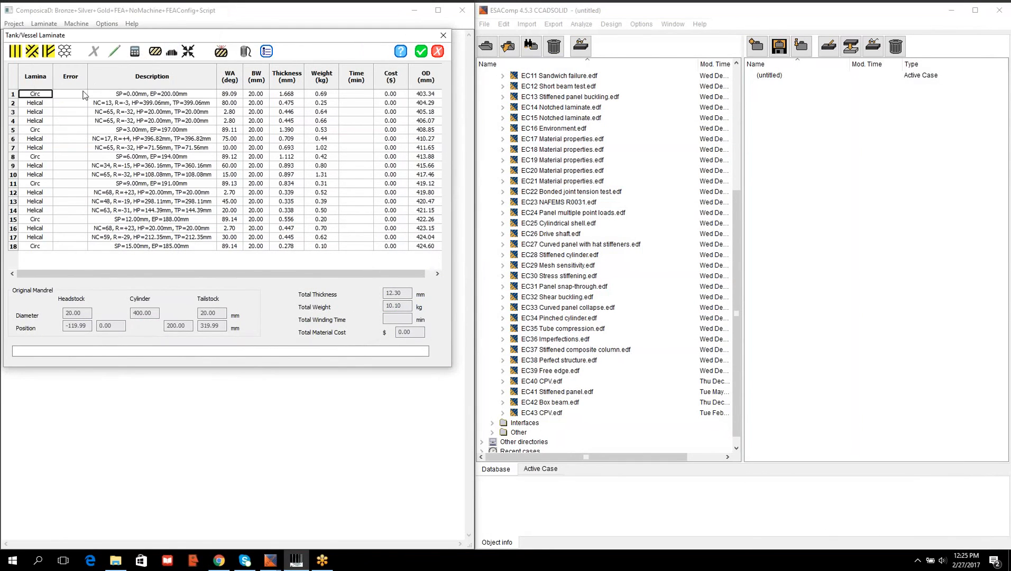
left_click(103, 105)
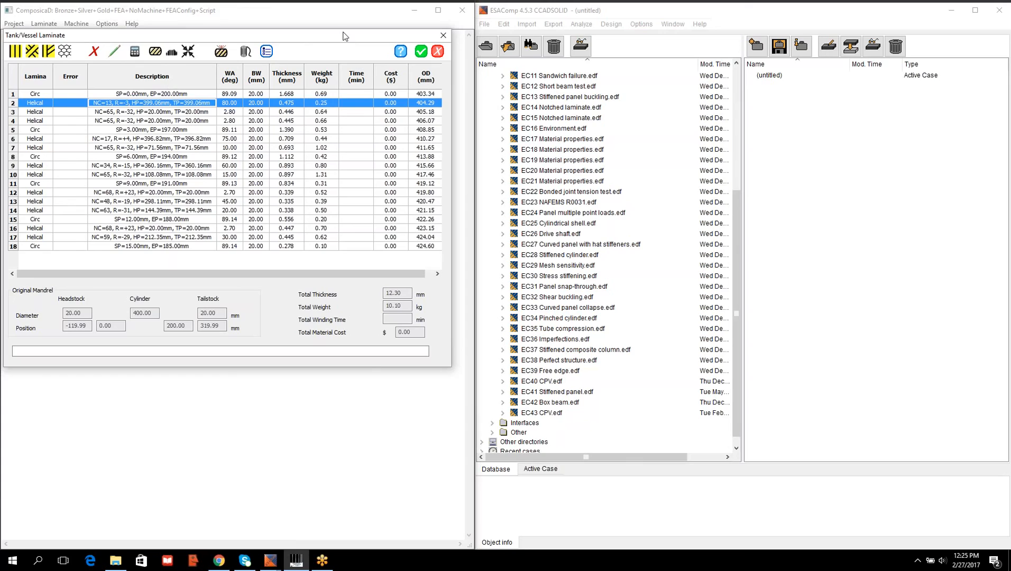
left_click(422, 53)
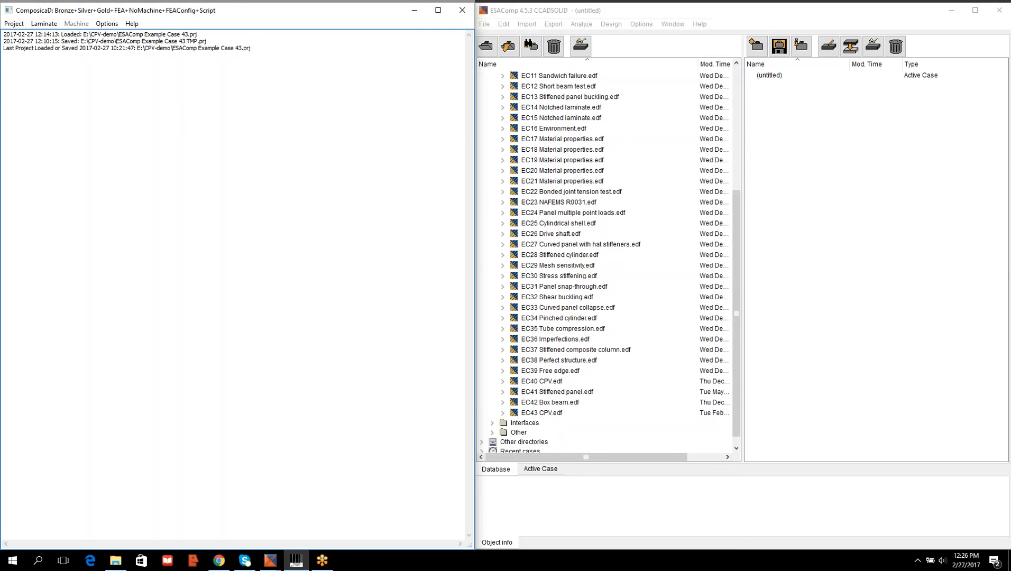
Save the project as ESAComp Example Case 43 TMP in the CPV-demo folder
left_click(14, 24)
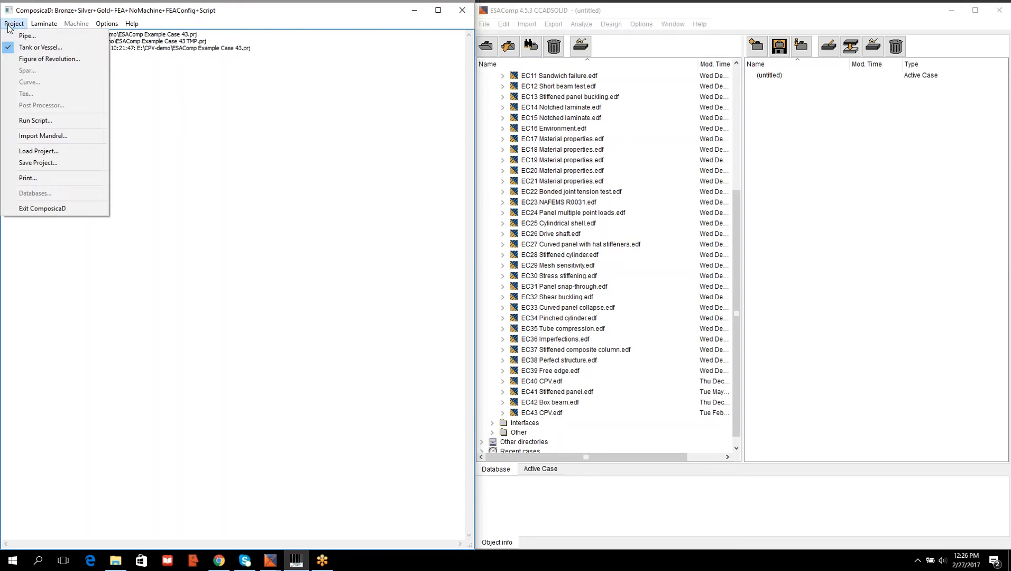
left_click(59, 163)
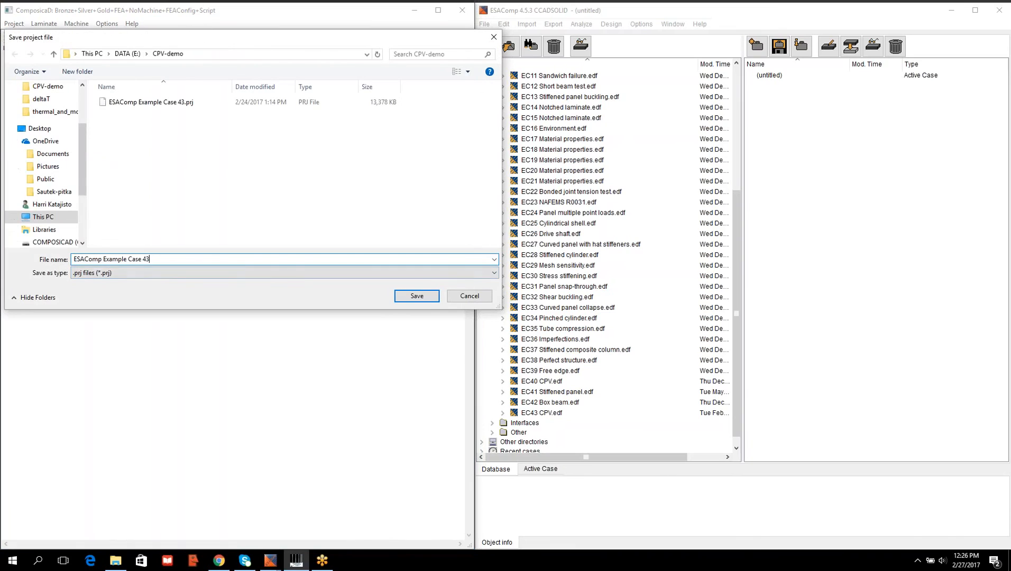
type("TMP")
left_click(411, 296)
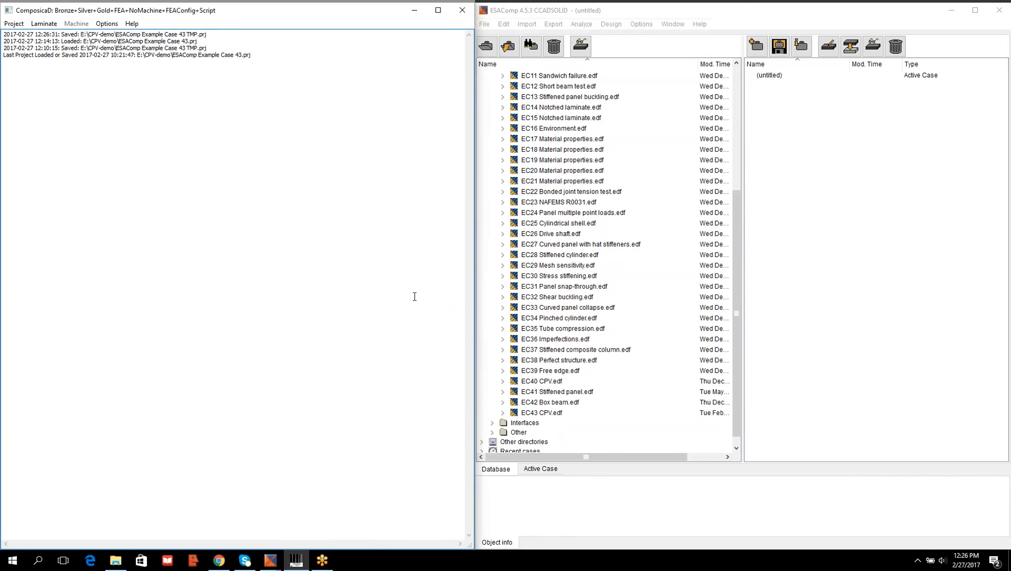
Run the ESACompscript Python script on the laminate, check the table down to its last lamina, and accept it
left_click(22, 25)
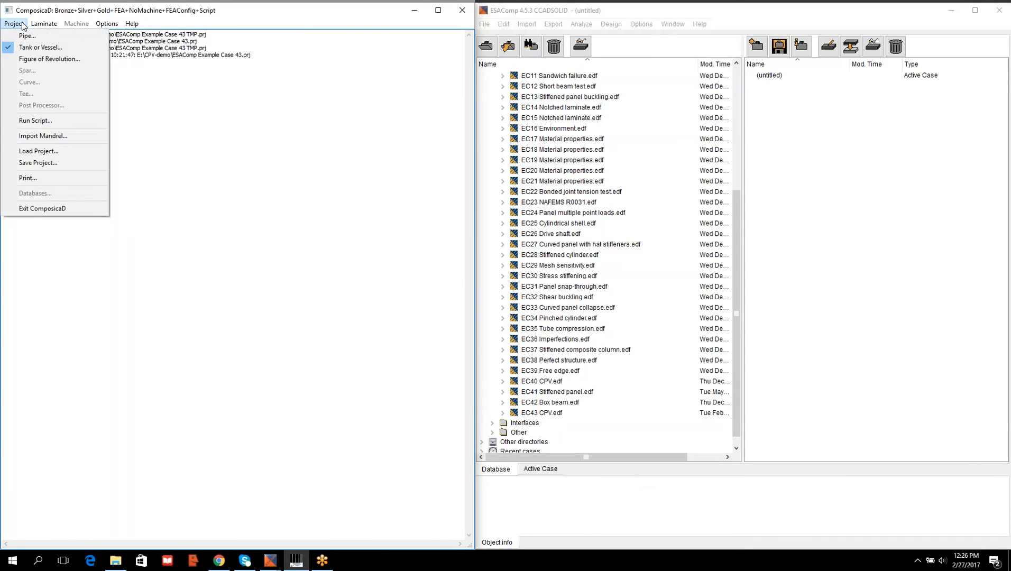
left_click(33, 120)
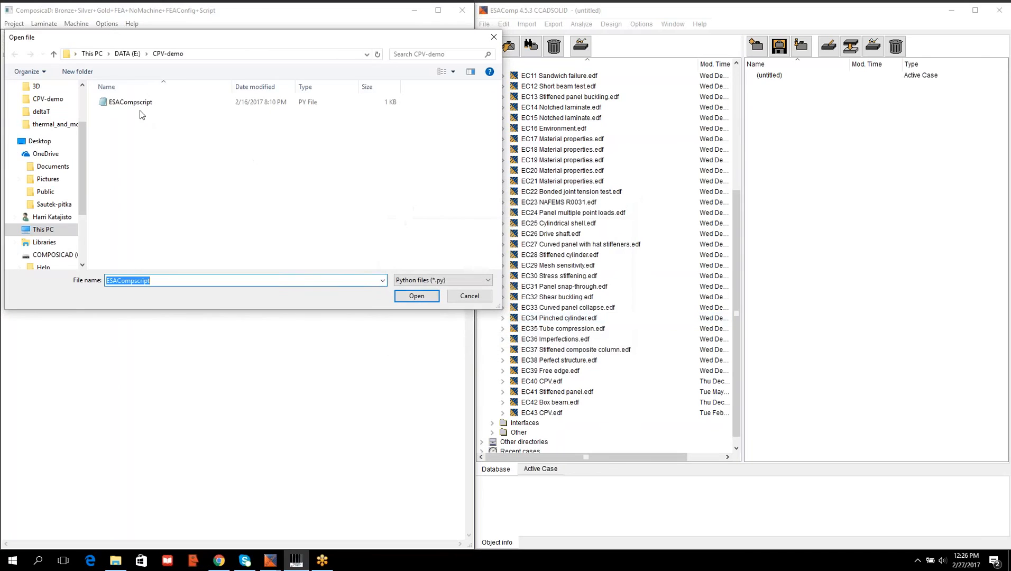
left_click(161, 107)
left_click(418, 298)
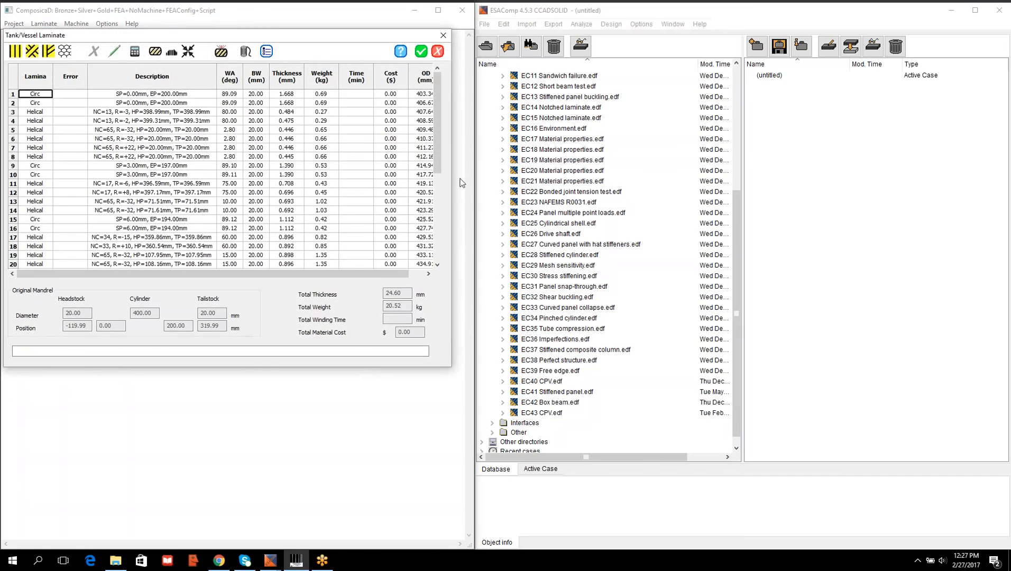
left_click_drag(436, 161, 442, 251)
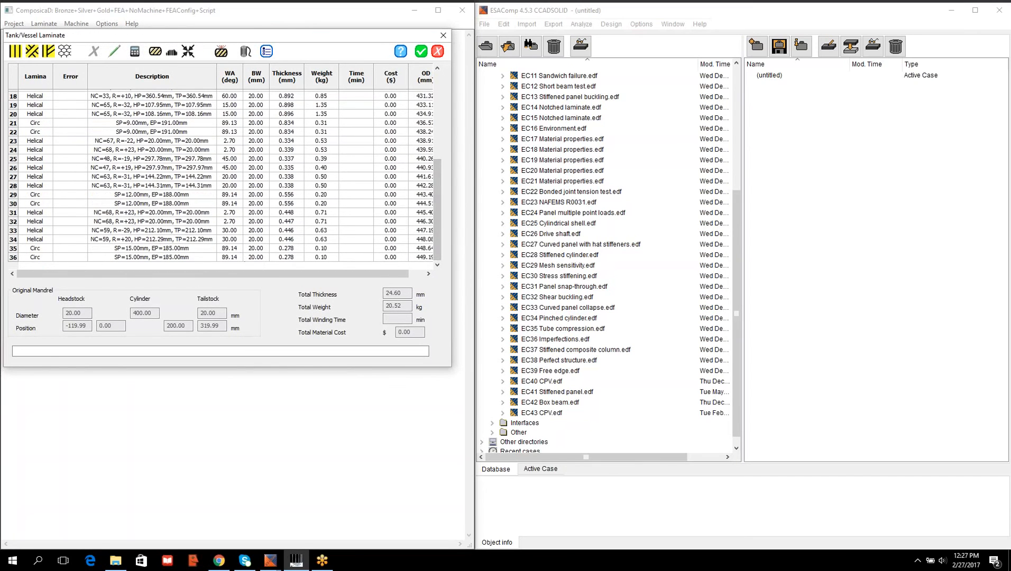
left_click(43, 258)
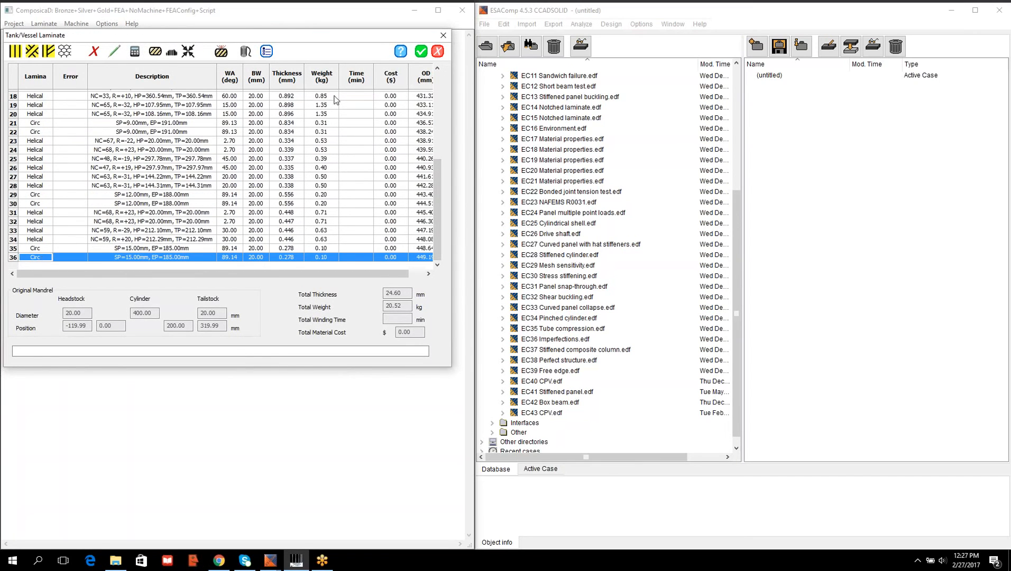
left_click(422, 51)
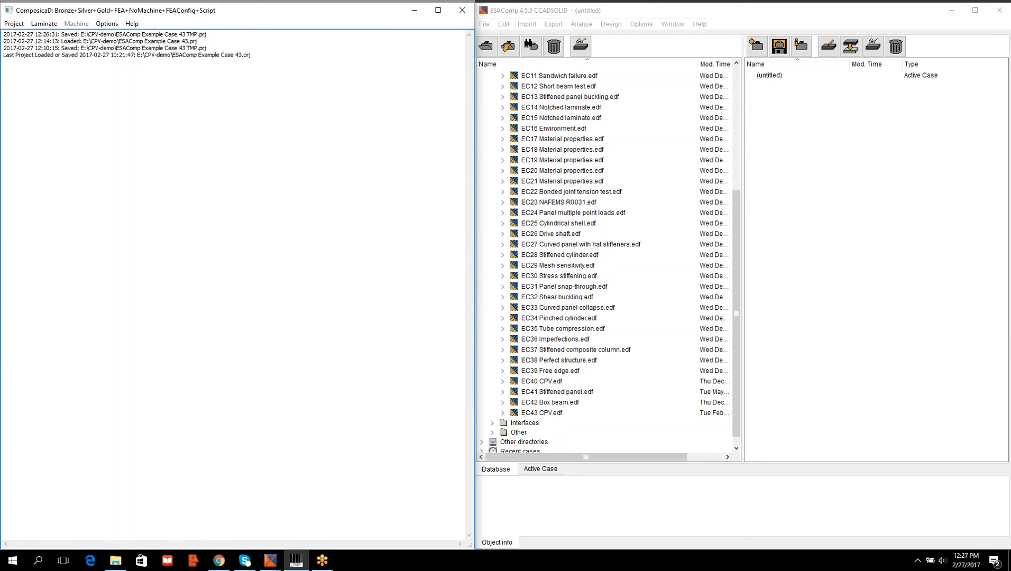
Start the laminate's export to FEA and load the ESAComp3DTest template from the CPV-demo folder
left_click(42, 25)
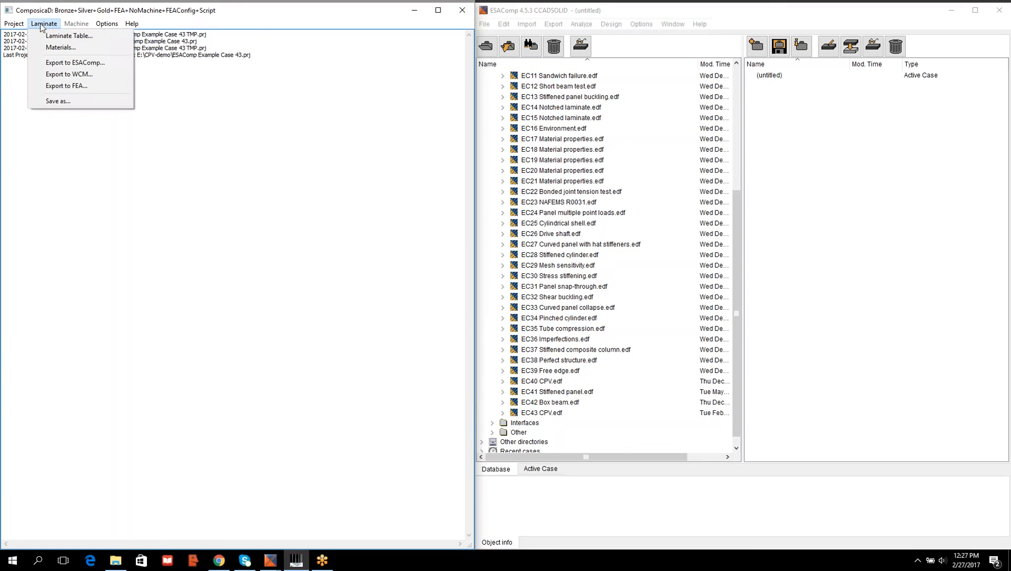
left_click(86, 87)
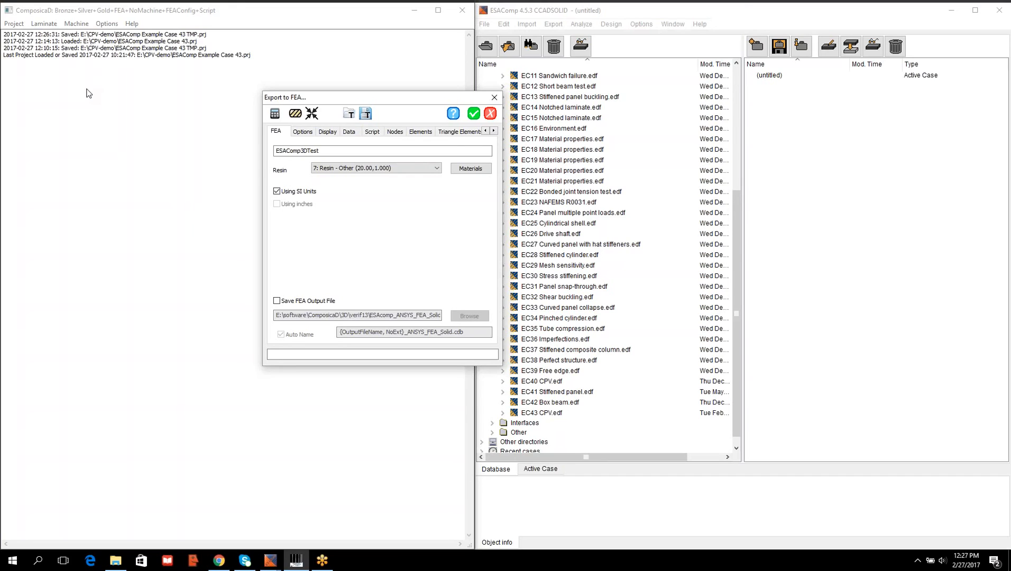
left_click(349, 115)
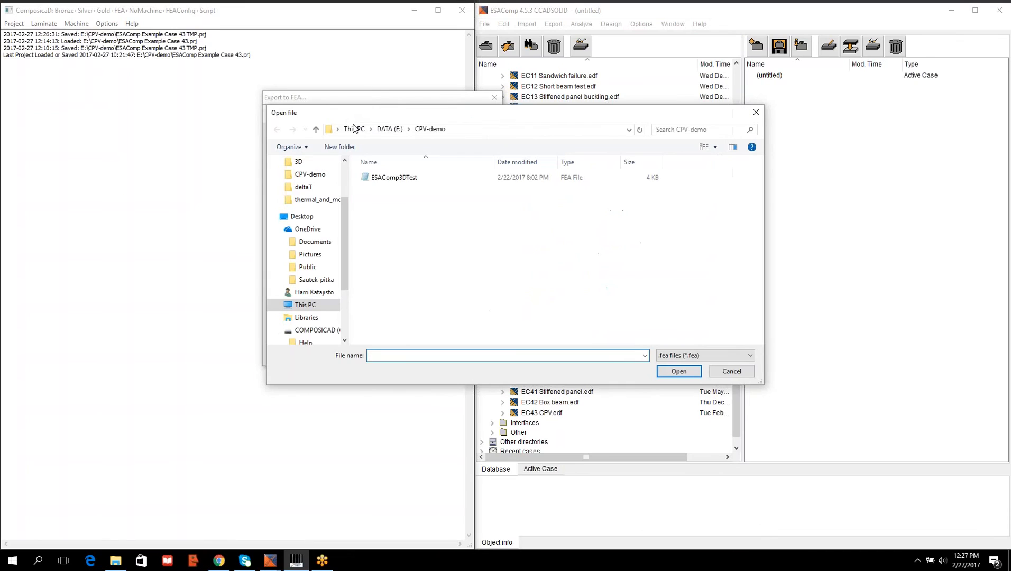
left_click(395, 178)
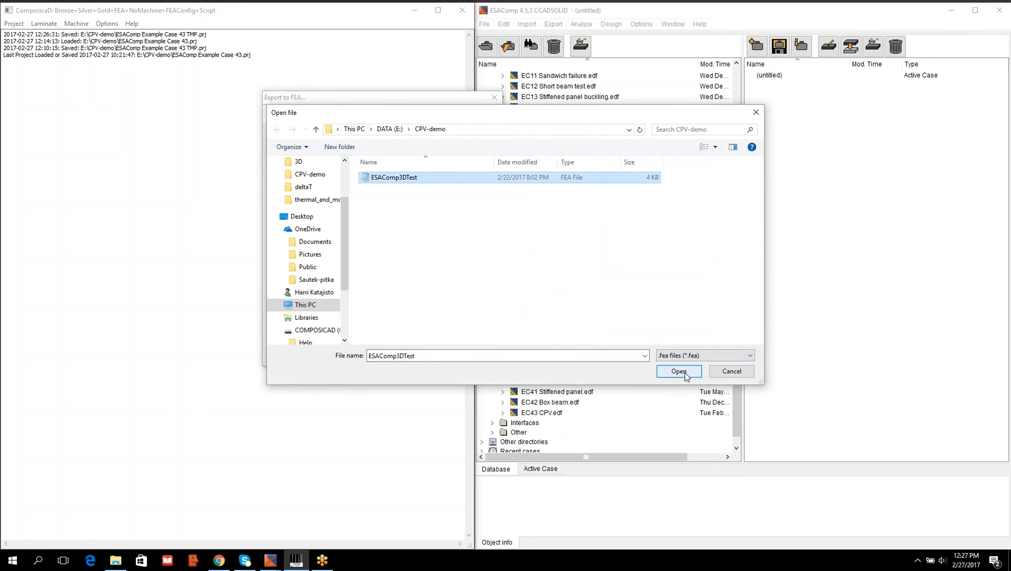
left_click(679, 372)
left_click(539, 315)
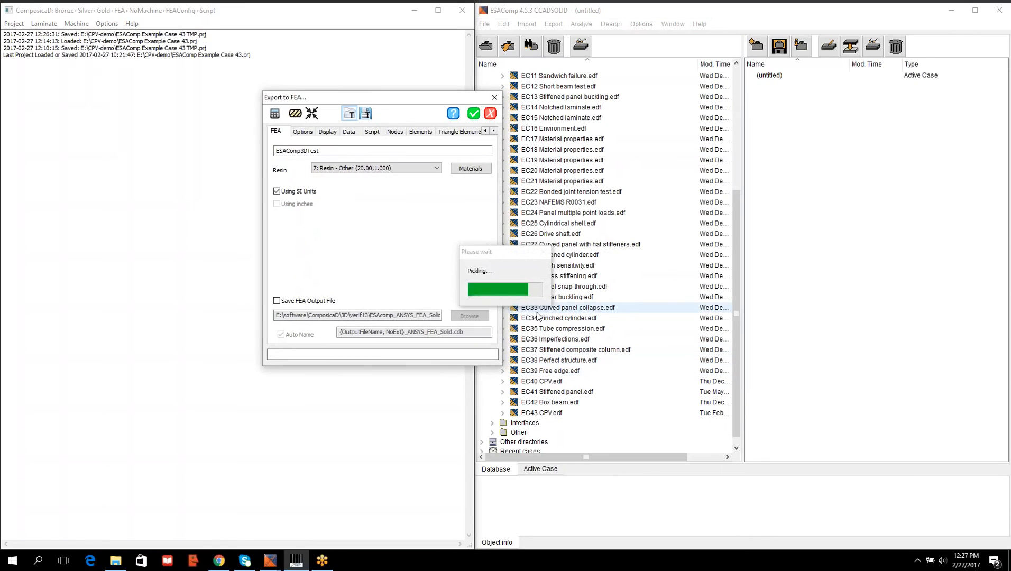
Set the FEA export resin to 7: Resin - Other (20.00,1.000)
left_click(277, 301)
left_click(277, 301)
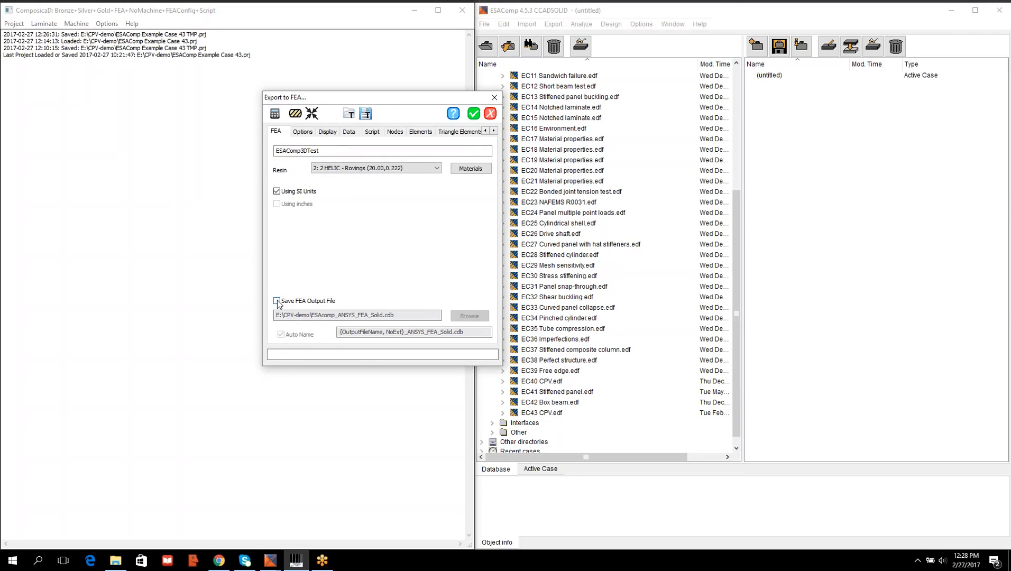
left_click(358, 169)
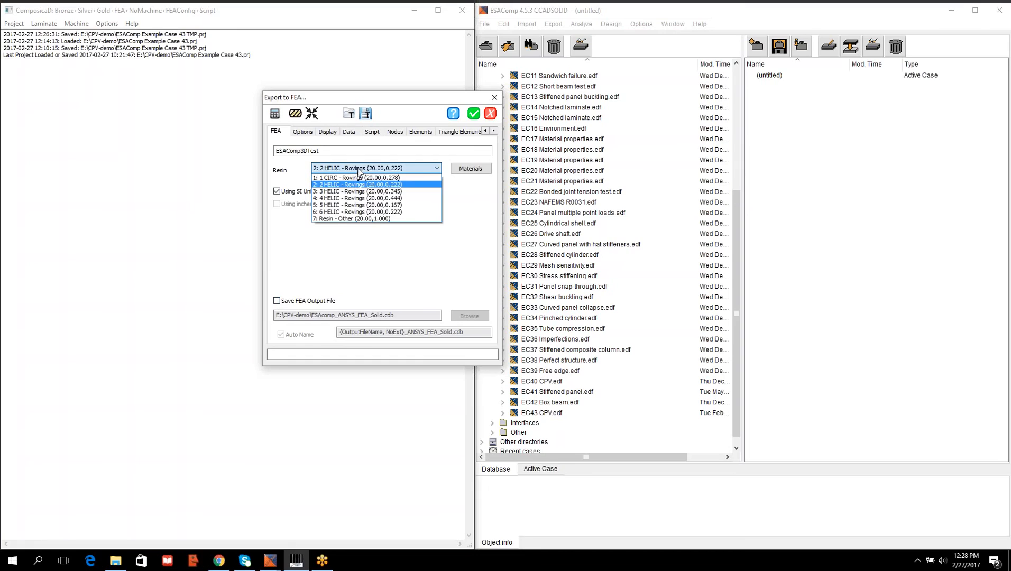
left_click(356, 219)
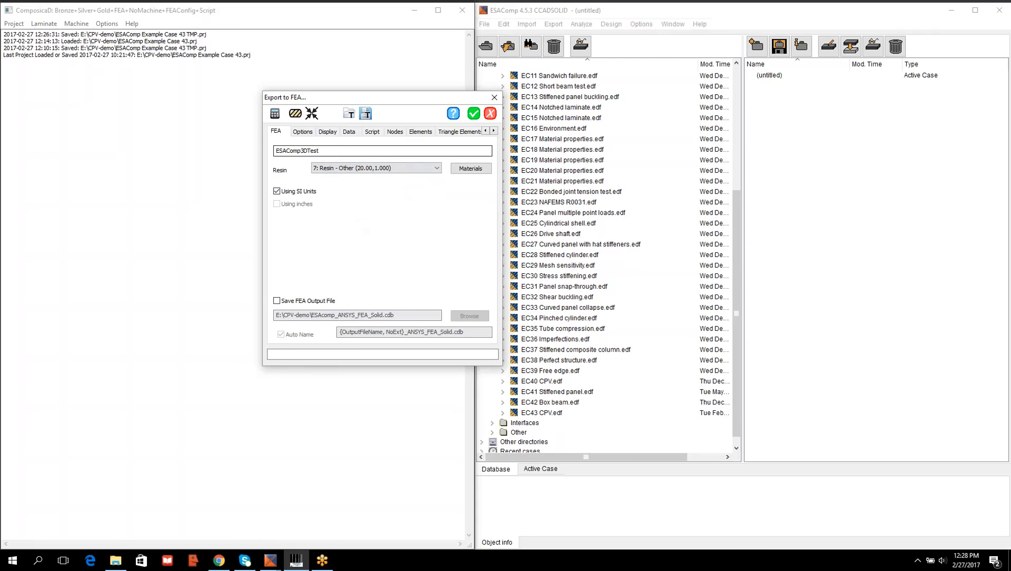
Set the 3D element rotation increment to 2 degrees, thickness threshold to 0.10 mm and equal element spacing to 3 mm
left_click(303, 133)
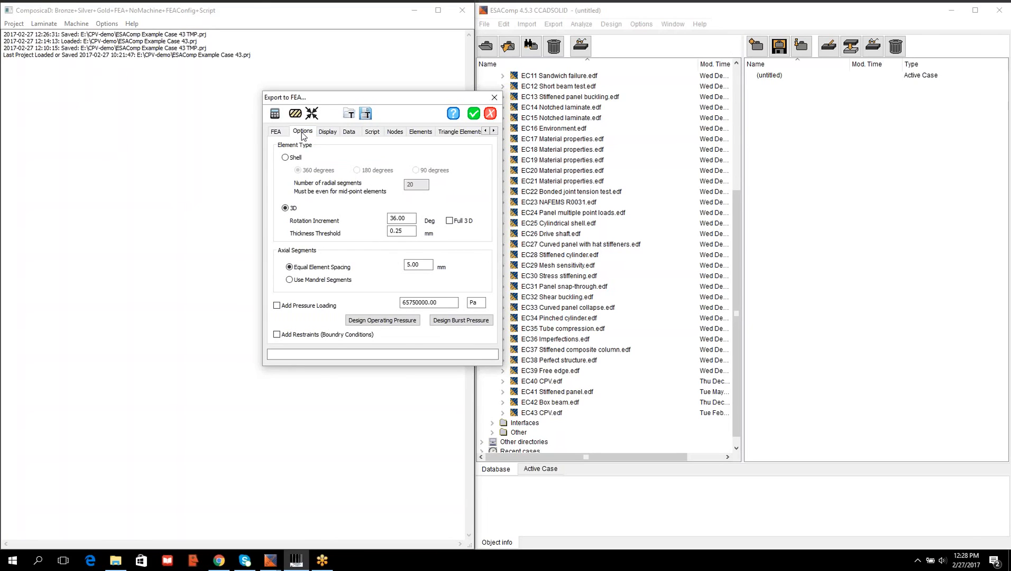
left_click_drag(416, 219, 349, 216)
type("2")
left_click_drag(407, 231, 398, 231)
type("1")
type("0")
key("Tab")
type("3")
Calculate the FEA export, store the ESAComp files in the CPV-demo folder, and accept the export settings
left_click(276, 116)
left_click(275, 115)
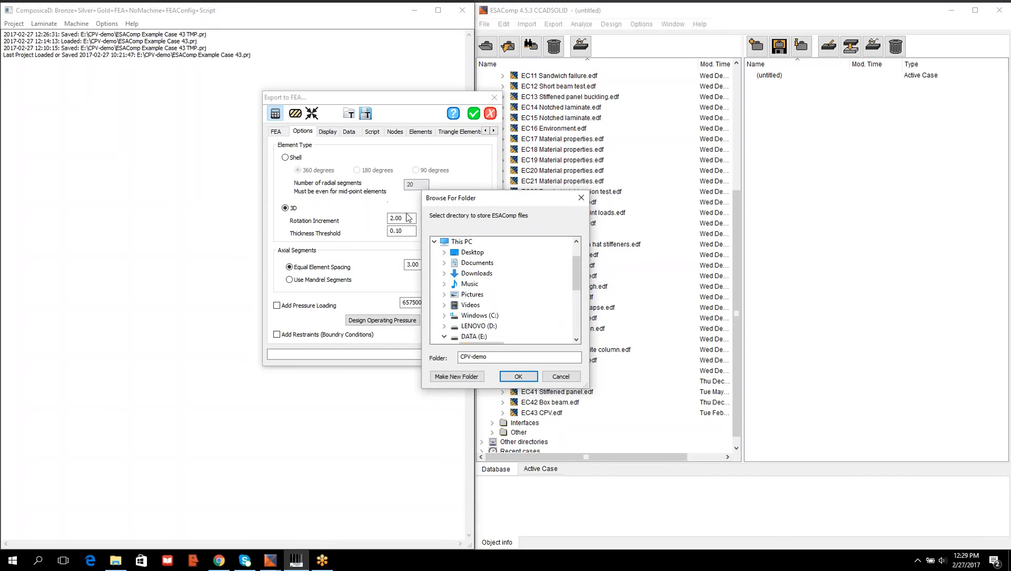
scroll(531, 328, "down", 1)
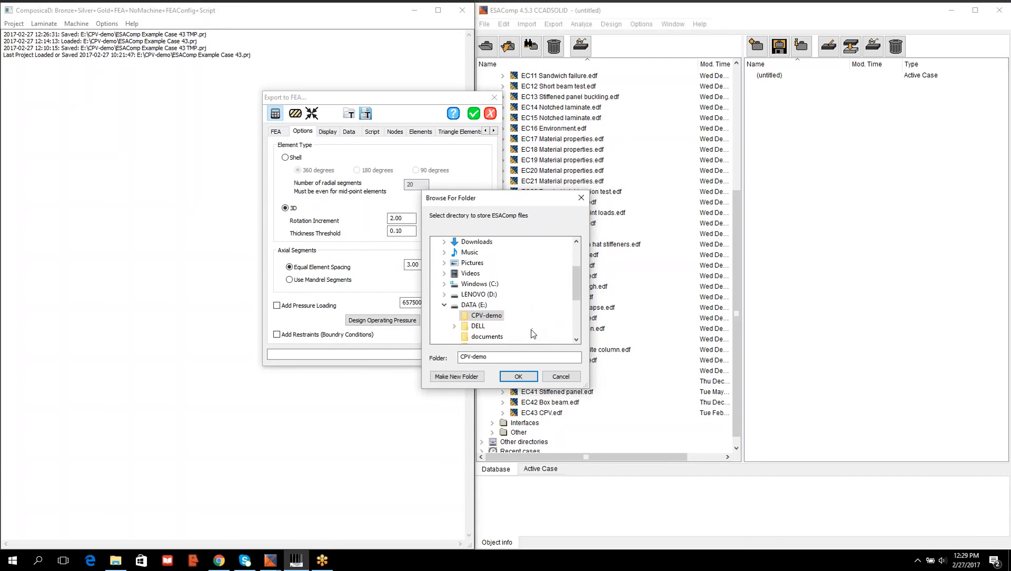
left_click(518, 376)
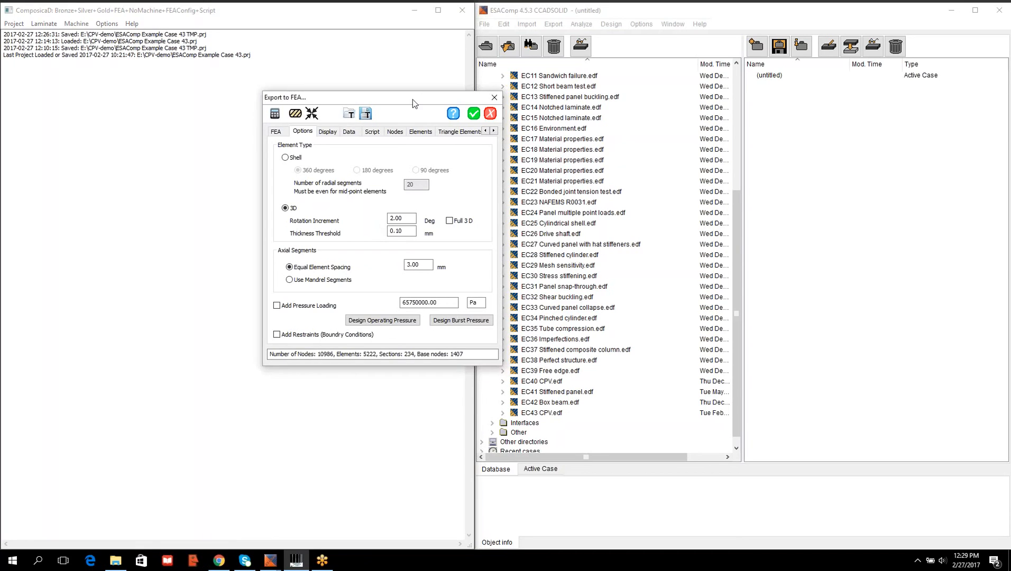
left_click(472, 114)
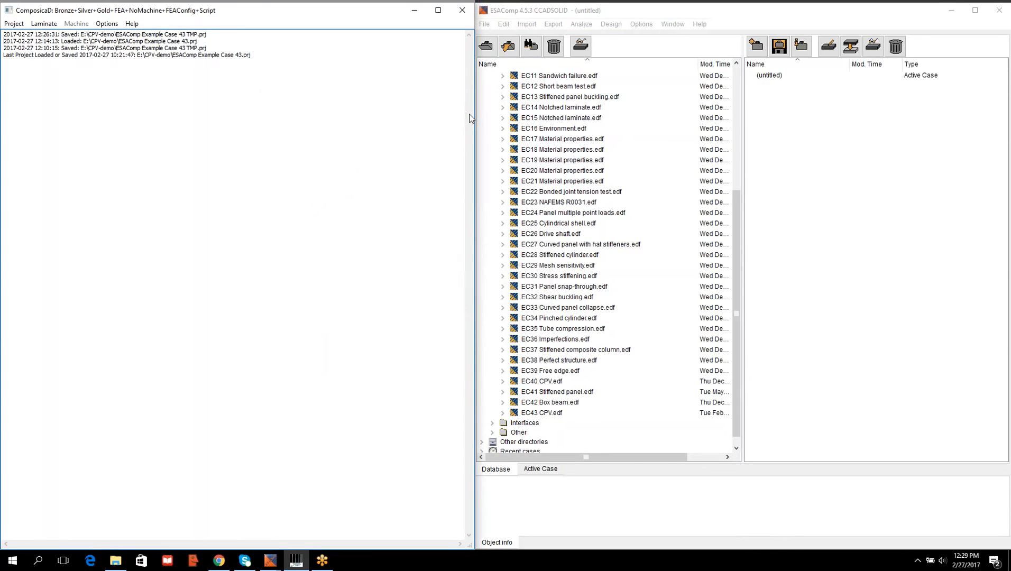
Load the project ESAComp Example Case 43.prj without saving the current project
left_click(8, 24)
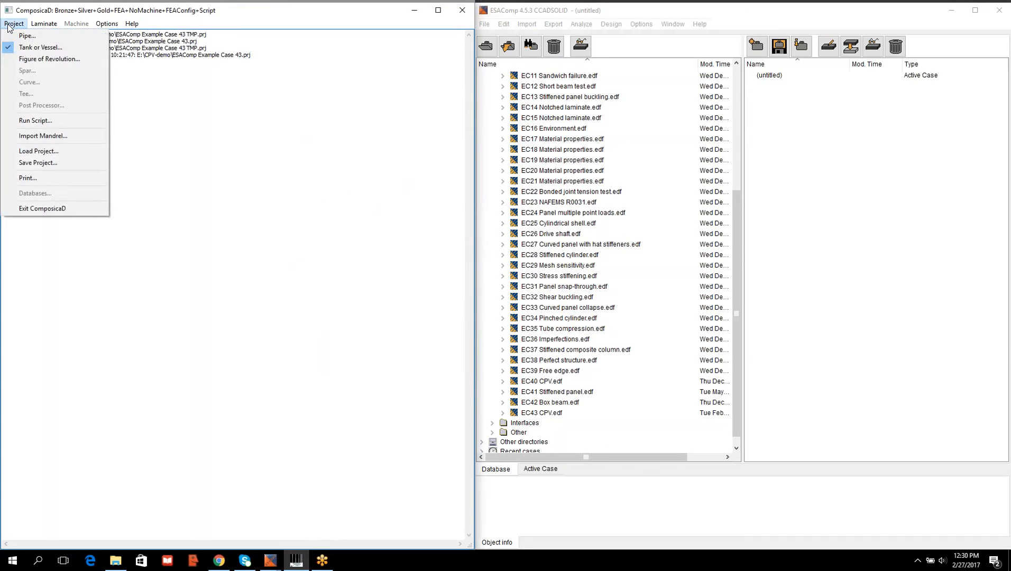
left_click(39, 151)
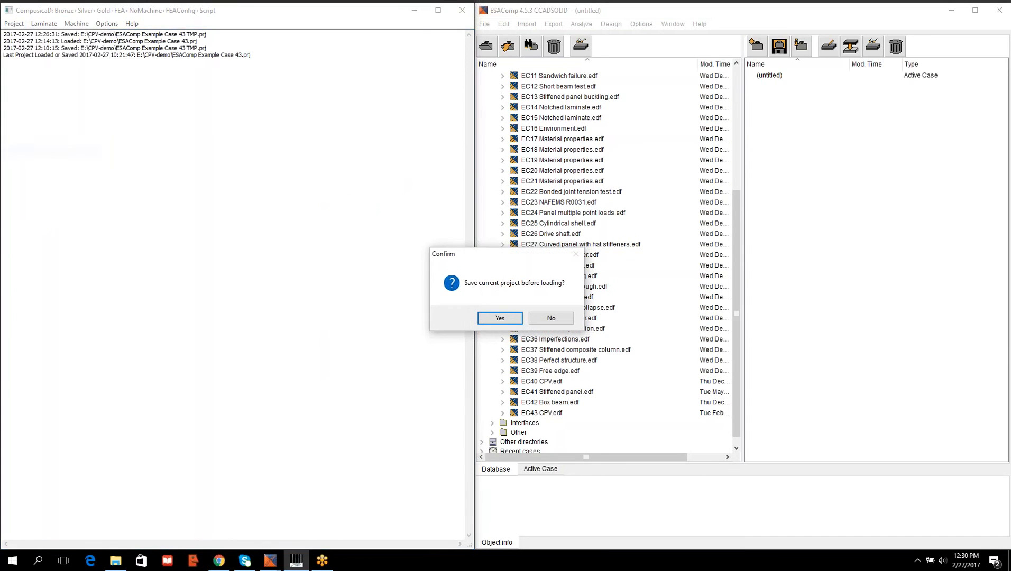
left_click(551, 319)
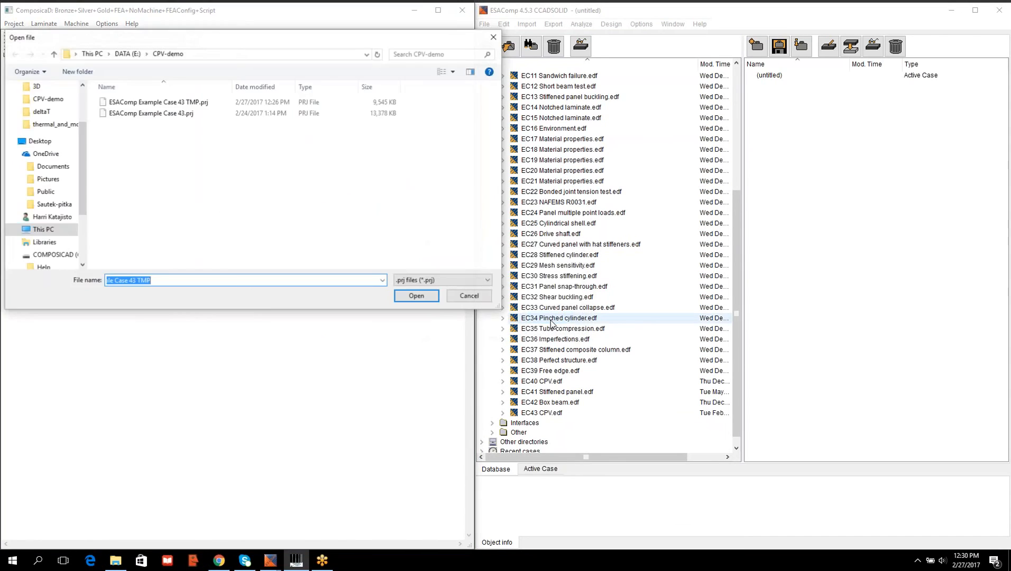
left_click(185, 114)
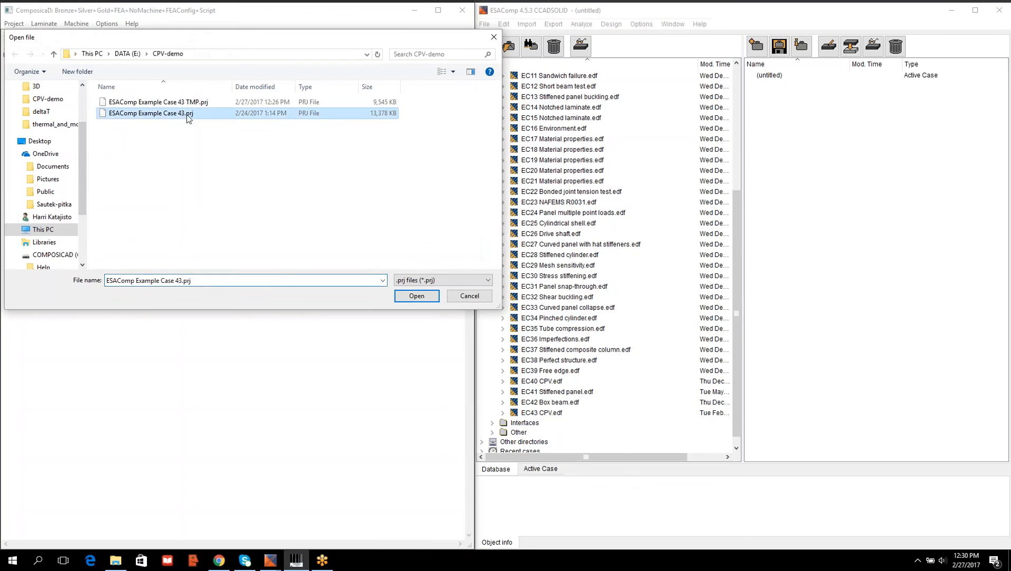
left_click(417, 296)
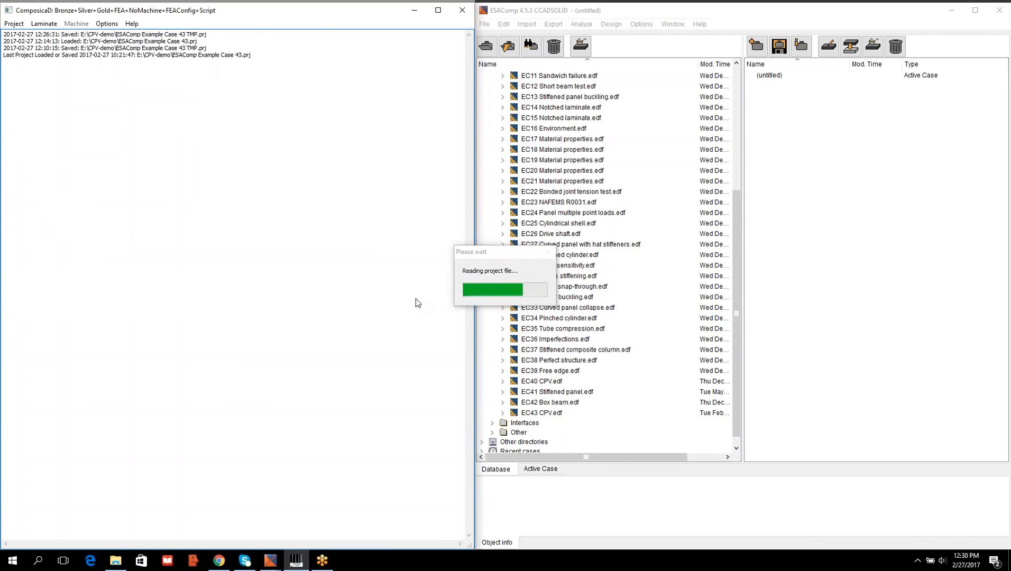